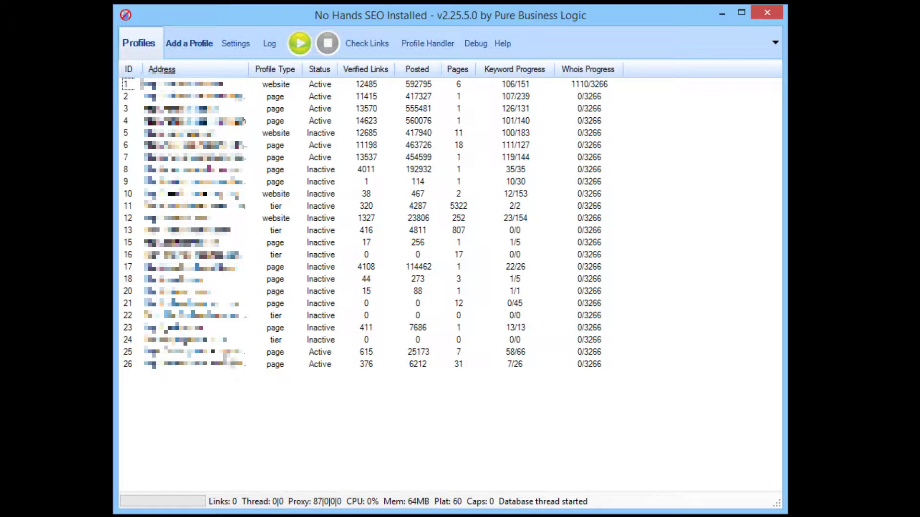
Review the additional application settings, including the maximum outbound links limit for preventing posts, after selecting profile 25.
click(224, 359)
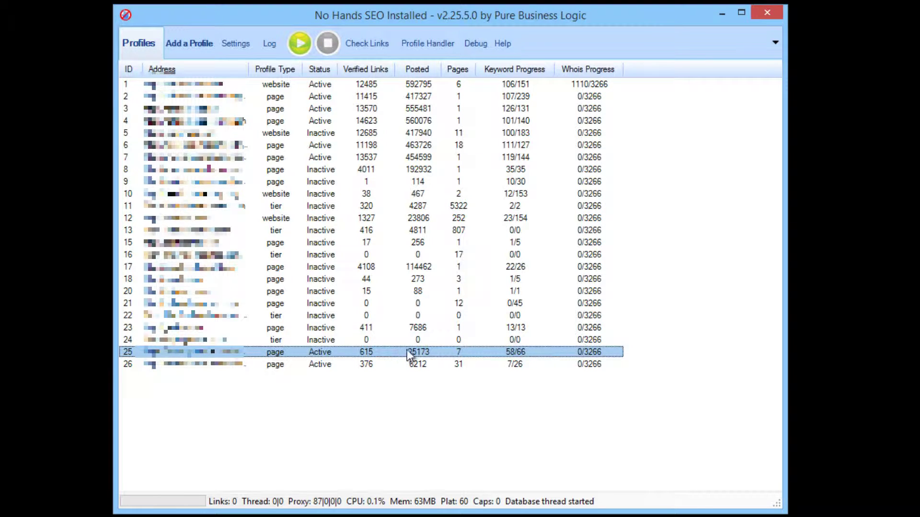
click(238, 44)
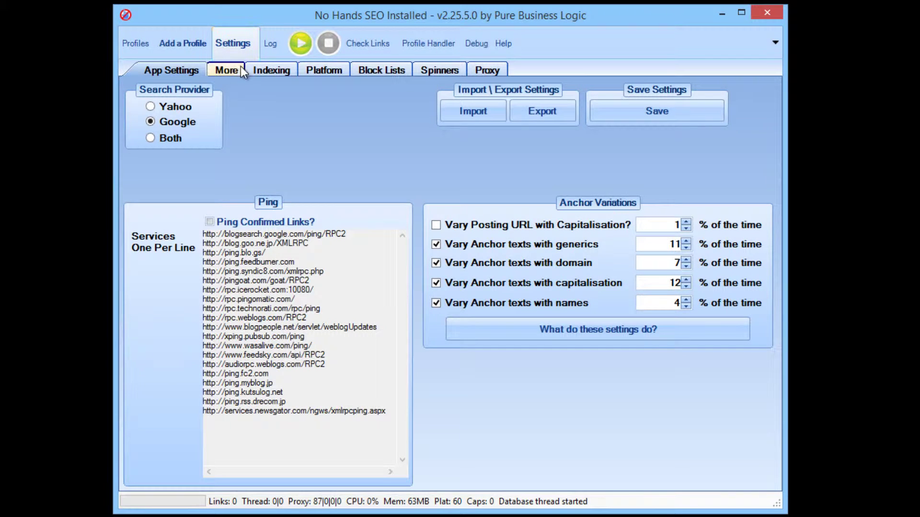
click(232, 68)
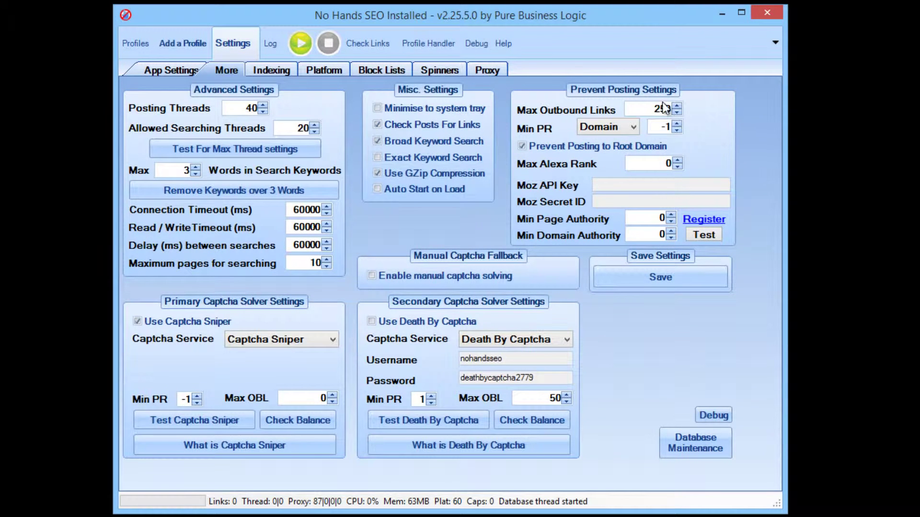
mouse_move(668, 103)
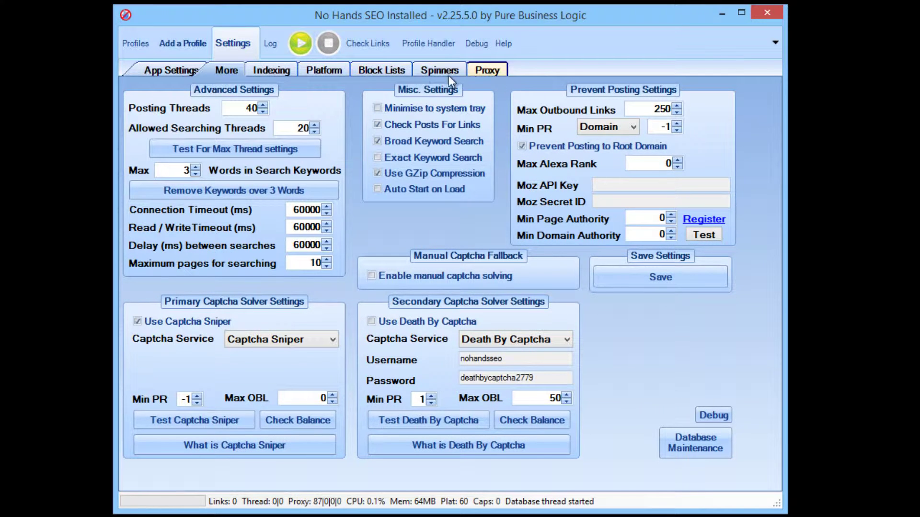
Examine the deactivated general platforms that use pages, including Coppermine Gallery, DedEIMS and e107, and their type and dofollow attributes.
click(317, 73)
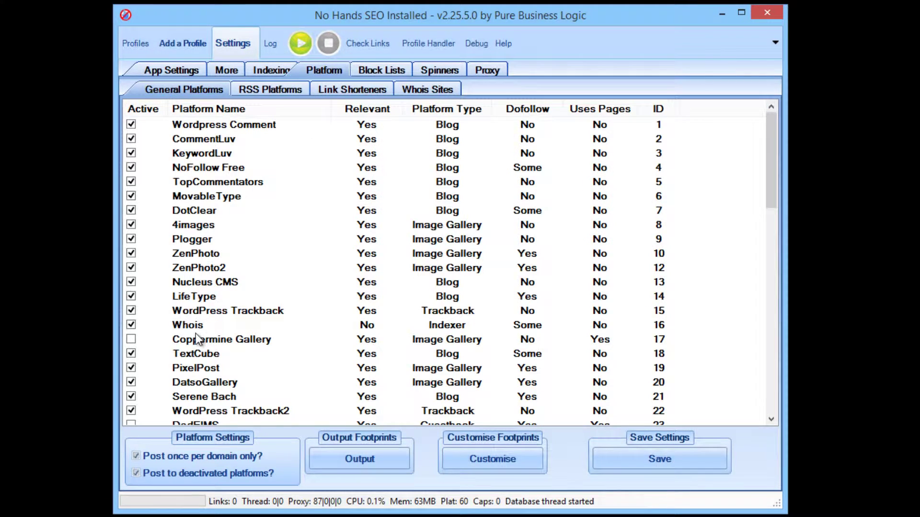
click(209, 339)
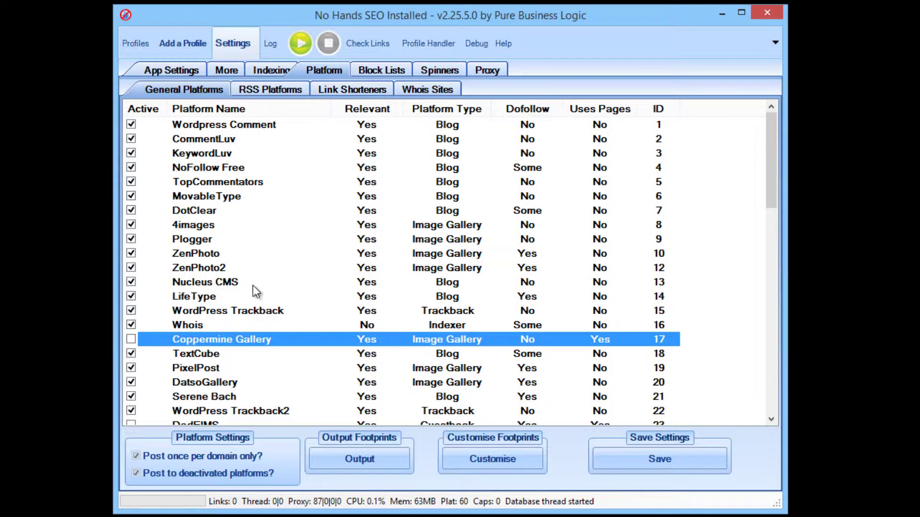
scroll(229, 333, down, 3)
click(213, 299)
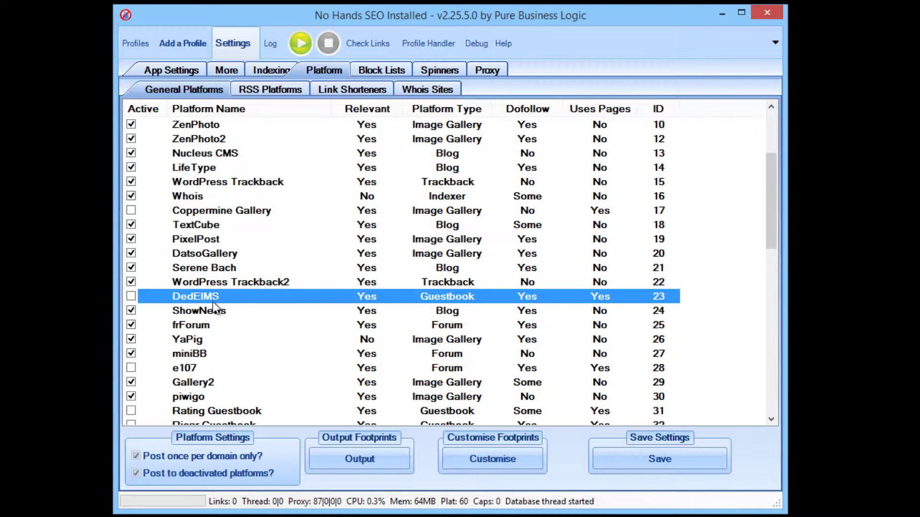
click(191, 367)
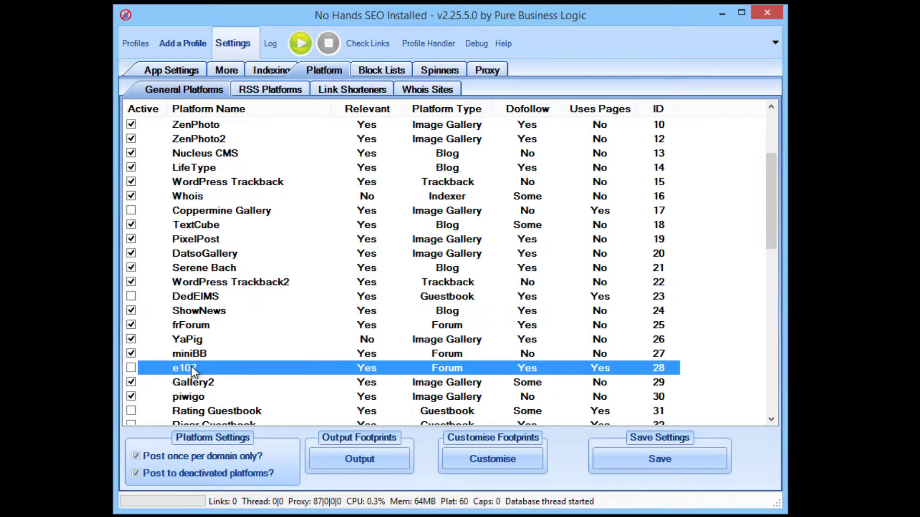
click(470, 296)
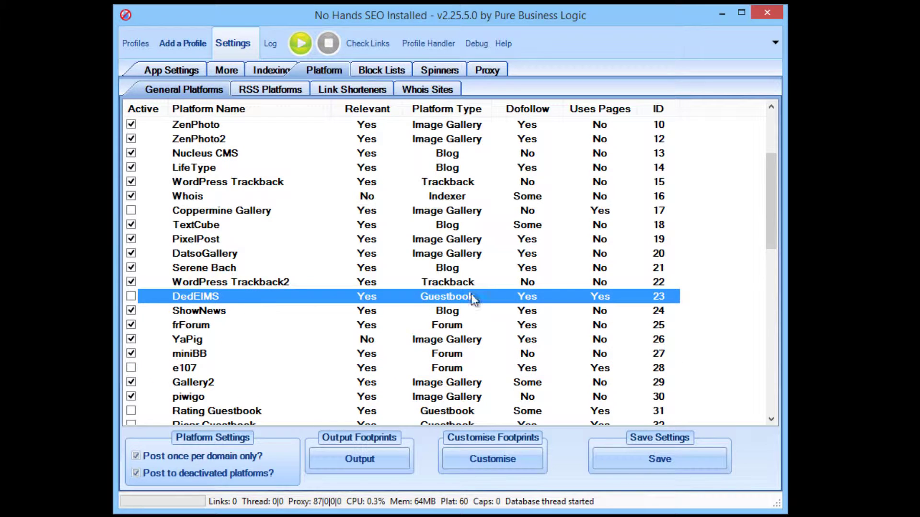
click(521, 367)
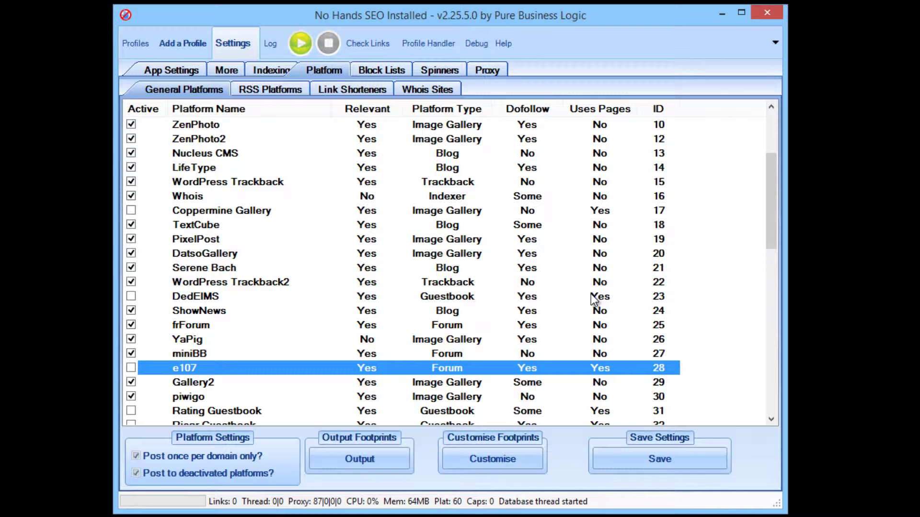
Examine the deactivated guestbook platforms, including Rating, Ricar and Advanced Guestbook, and look through the rest of the platform list.
scroll(596, 298, down, 3)
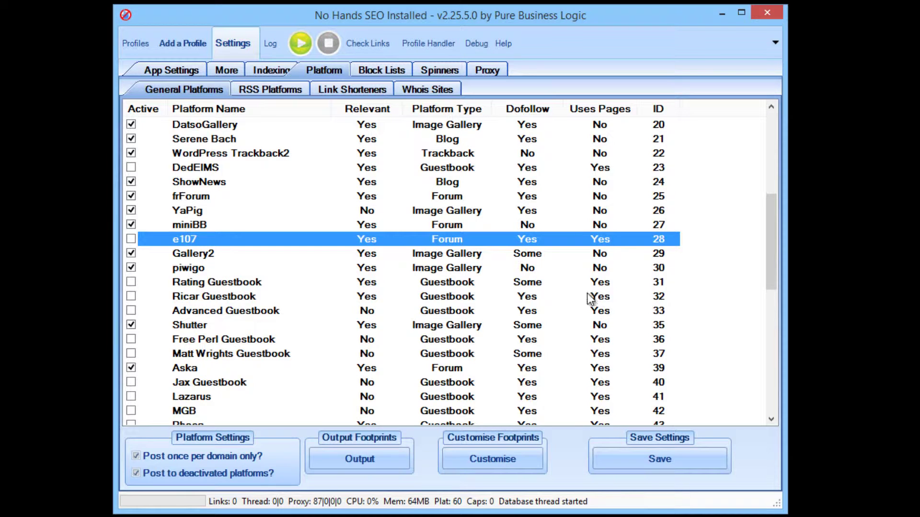
click(431, 285)
click(430, 301)
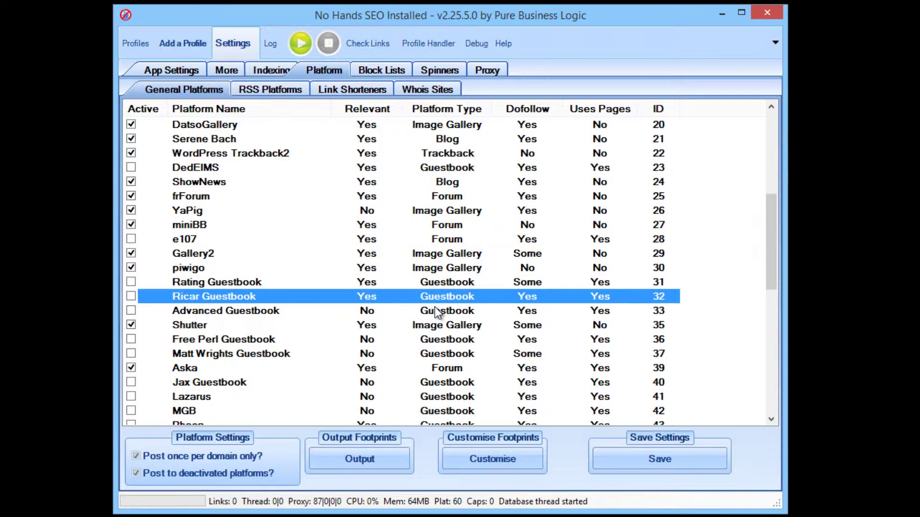
click(435, 307)
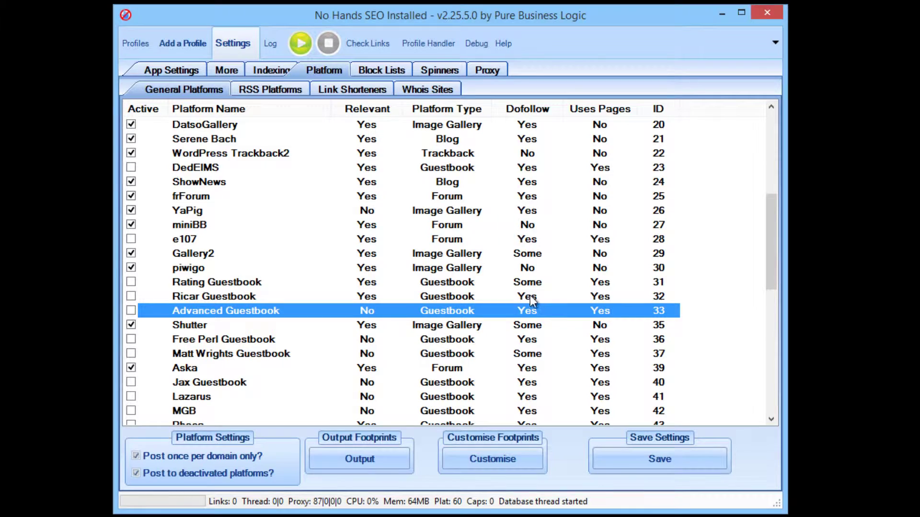
scroll(530, 295, down, 9)
scroll(513, 299, up, 16)
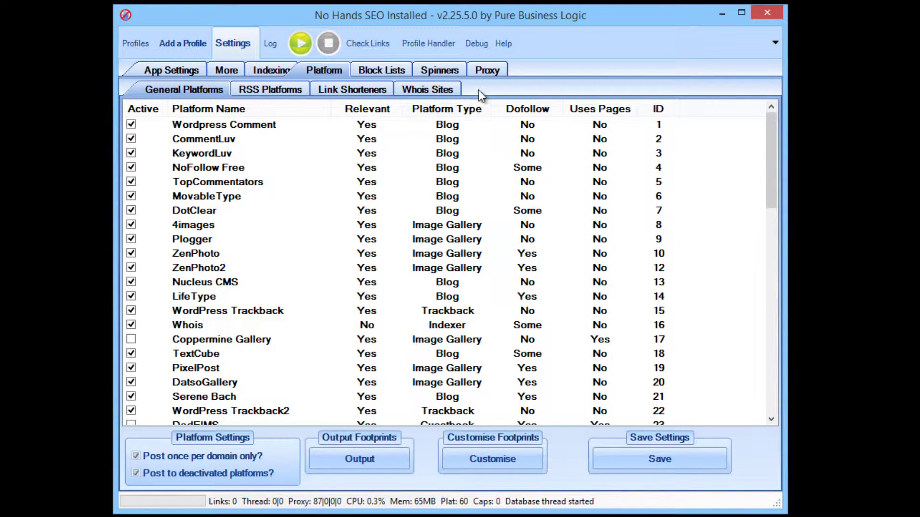
Review the proxy settings, comparing the private proxies and the secondary proxies and what each is used for.
click(487, 69)
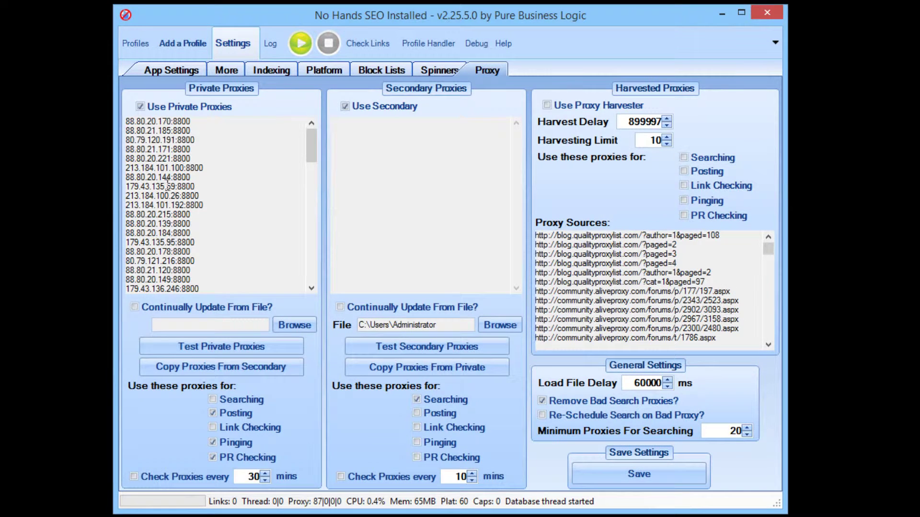
mouse_move(225, 201)
mouse_move(431, 139)
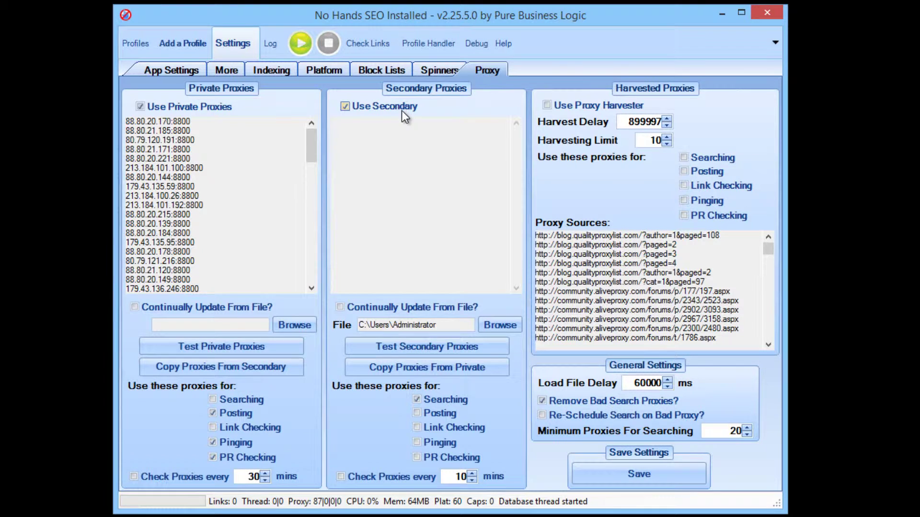
Start a check of the verified links of the YouTube video profile (ID 25) with the Domain PageRank check enabled.
click(136, 43)
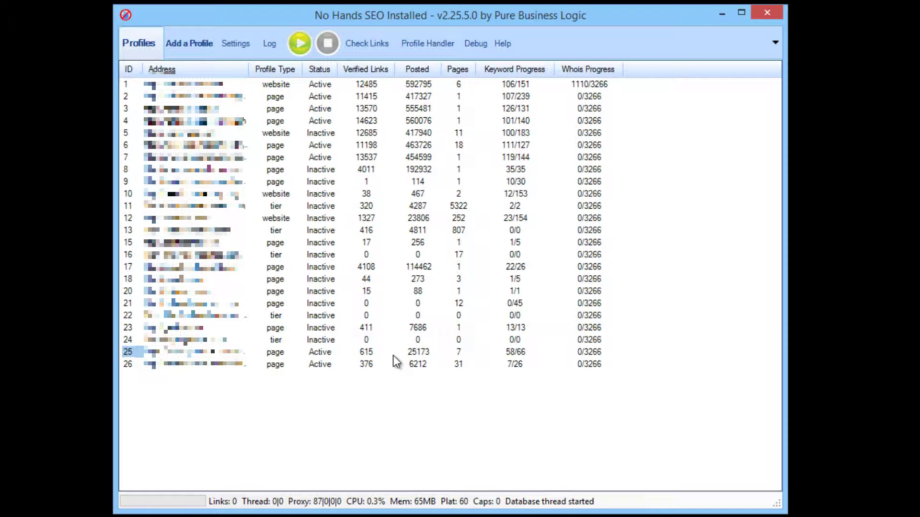
click(364, 44)
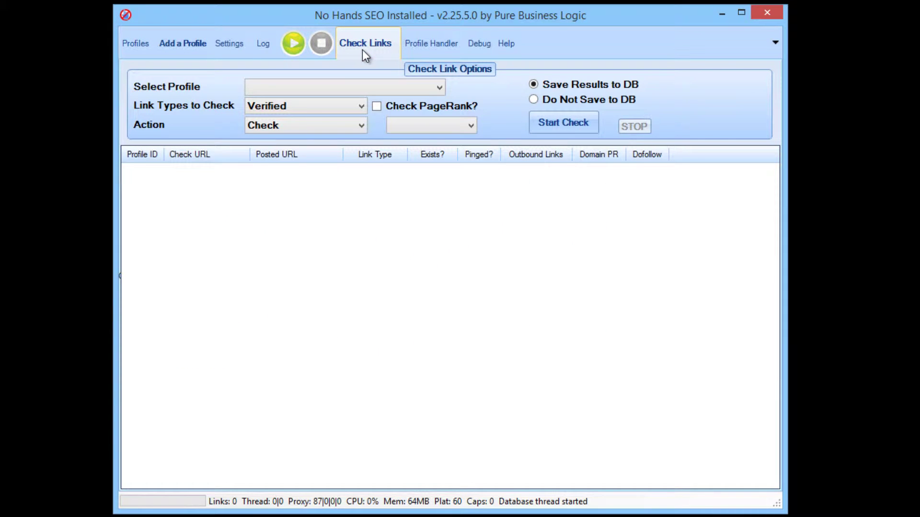
click(136, 43)
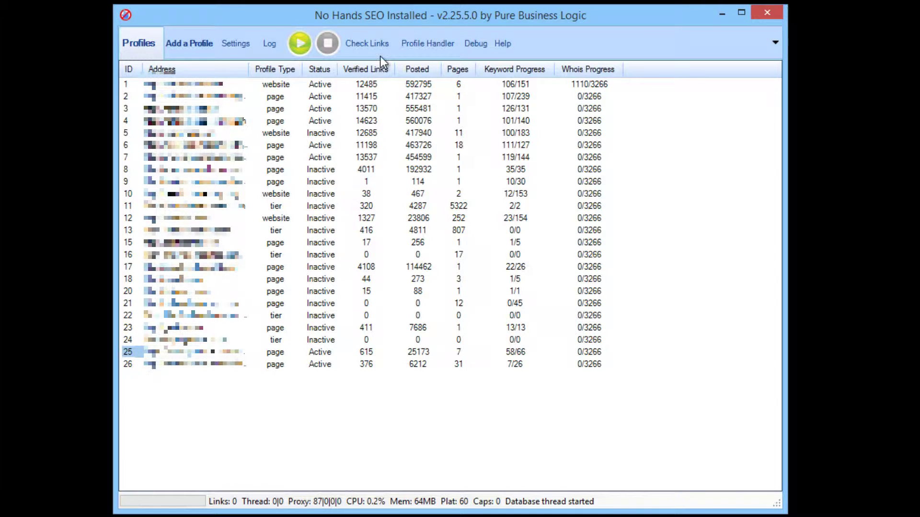
click(367, 45)
click(345, 88)
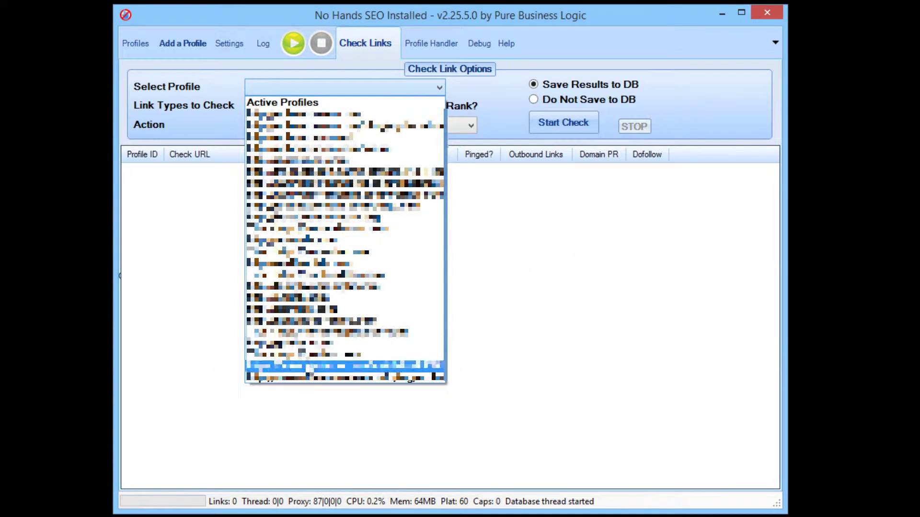
click(330, 369)
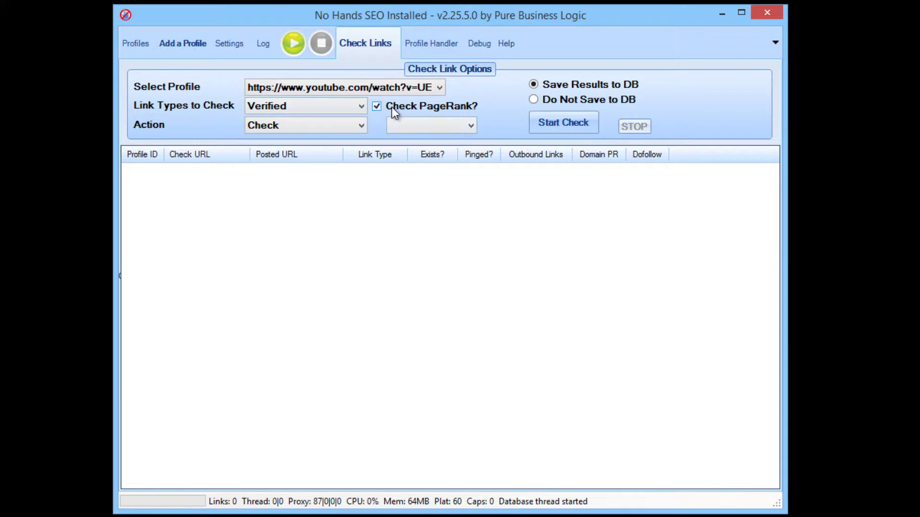
click(417, 122)
click(427, 137)
click(552, 126)
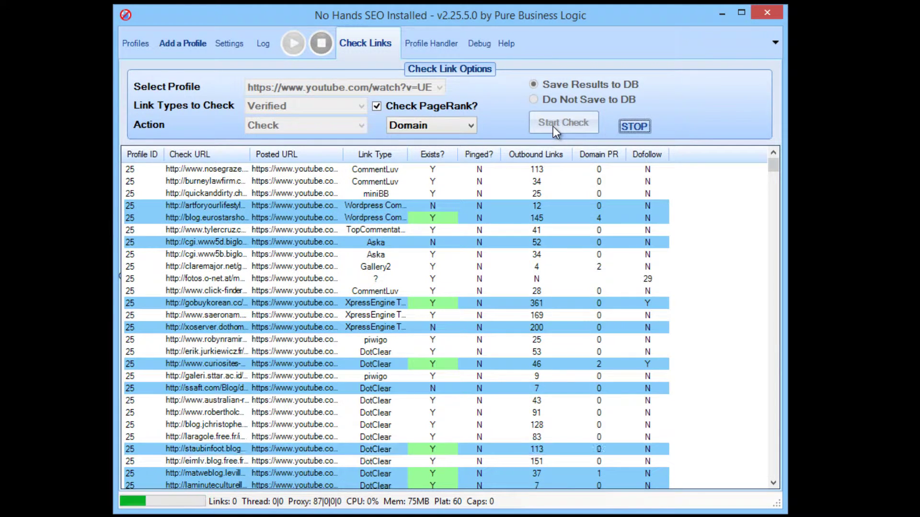
Look through the incoming link check results for existing links and dofollow links, such as the paczkowsk WordPress comment.
scroll(683, 317, down, 10)
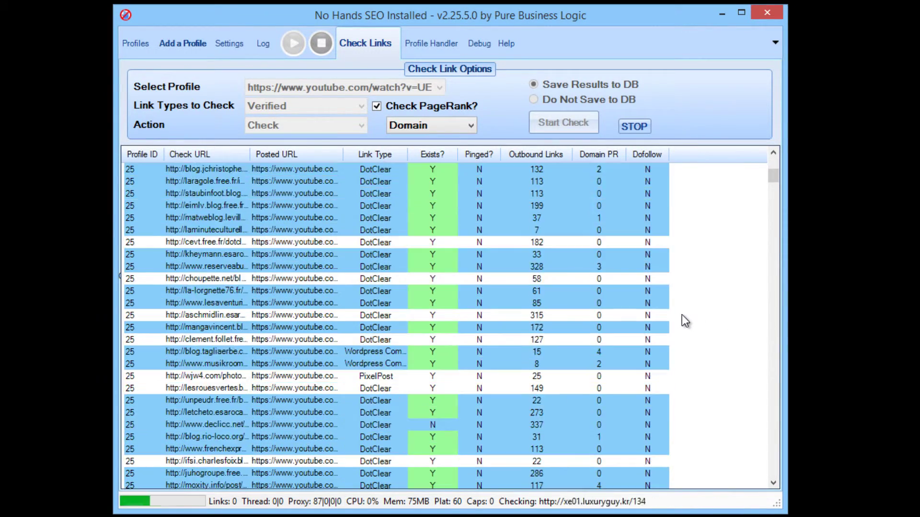
scroll(668, 306, down, 7)
scroll(668, 305, up, 5)
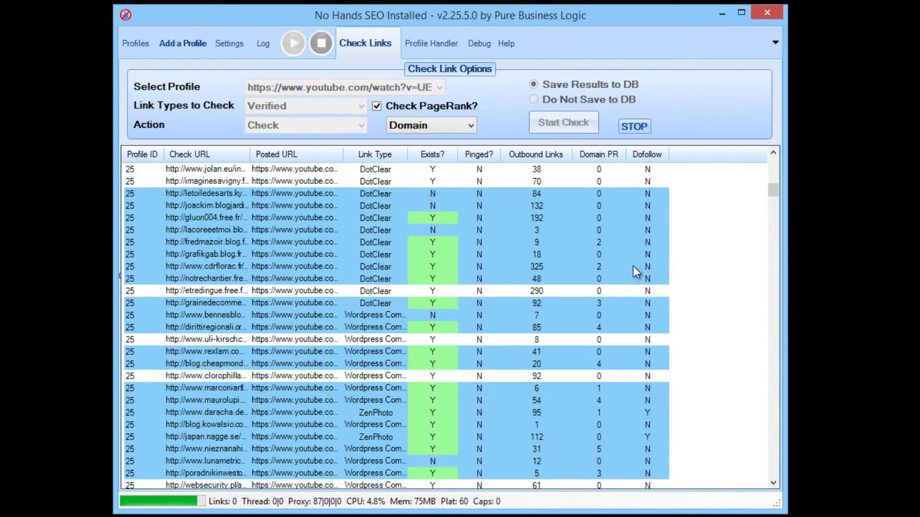
scroll(646, 274, down, 7)
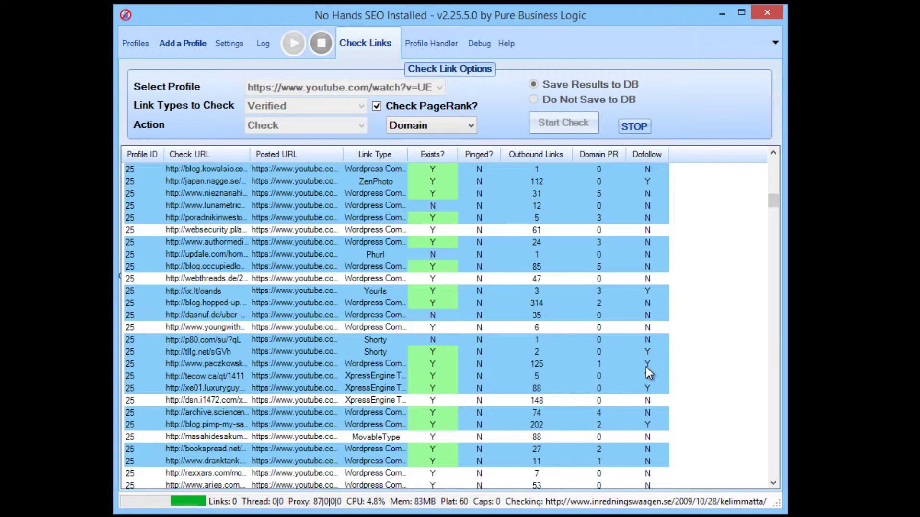
click(382, 365)
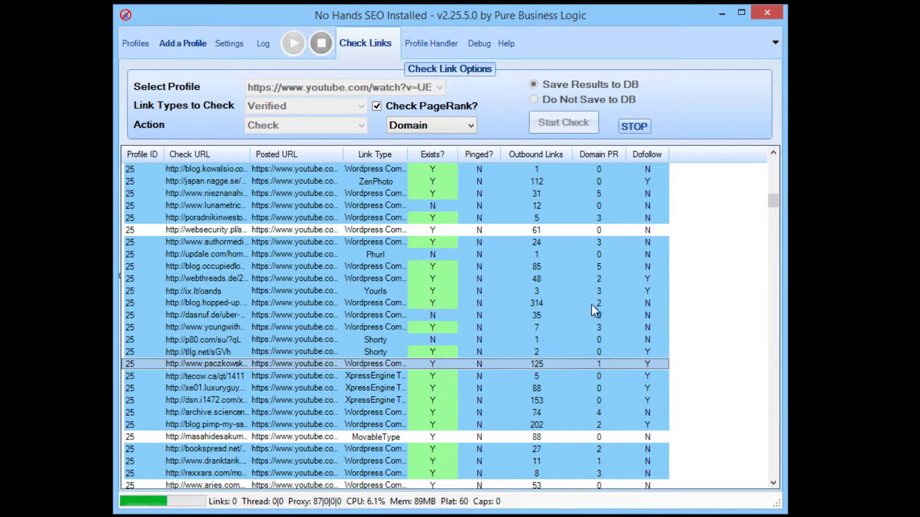
Inspect the domain PageRank and dofollow values of individual checked links, including the nieznanahi, blog.occupiedlo, ix.lt/oands, webthreads.de and blog.pimp-my-sa entries.
click(608, 194)
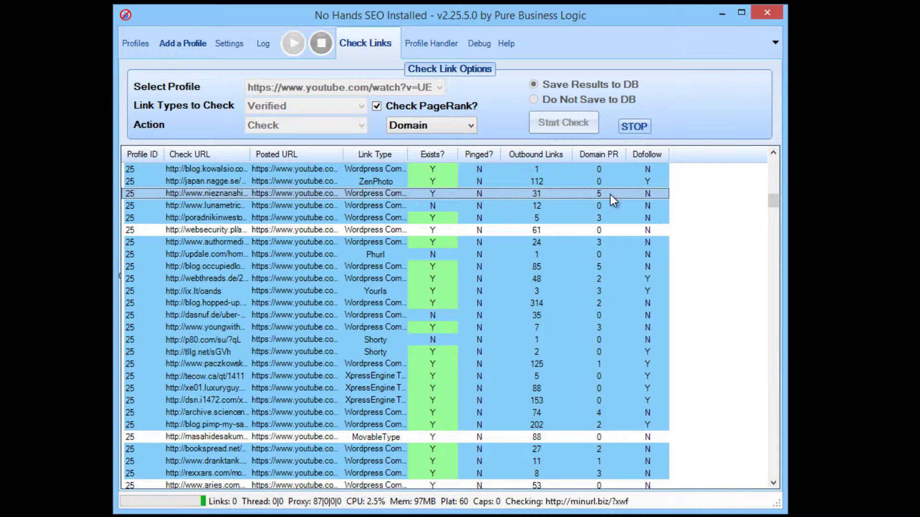
click(599, 270)
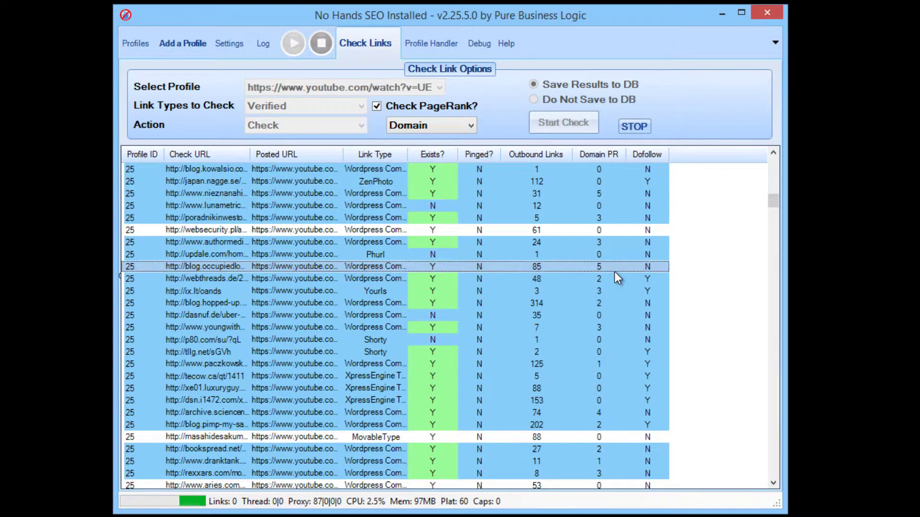
click(608, 289)
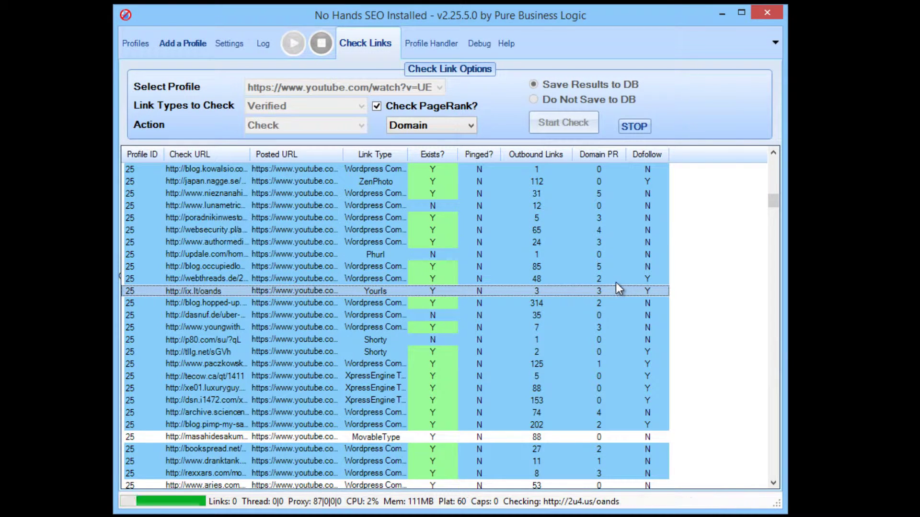
click(607, 280)
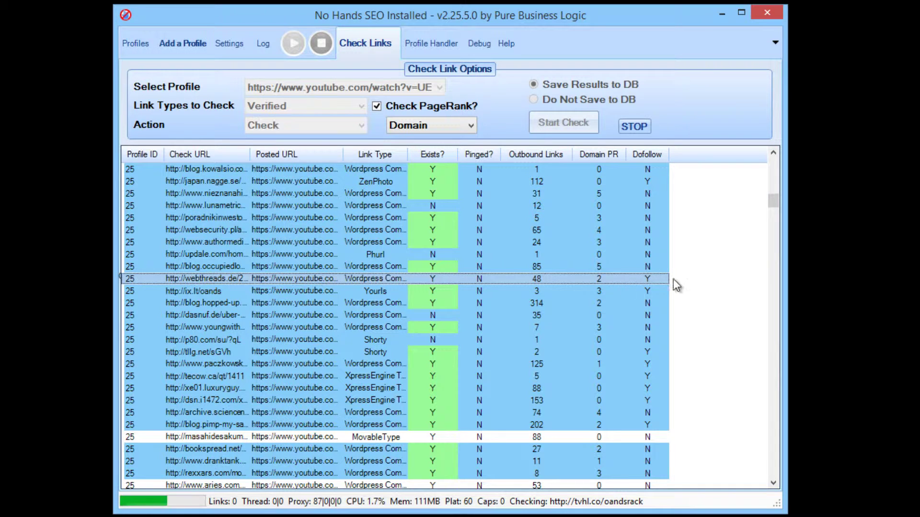
click(645, 422)
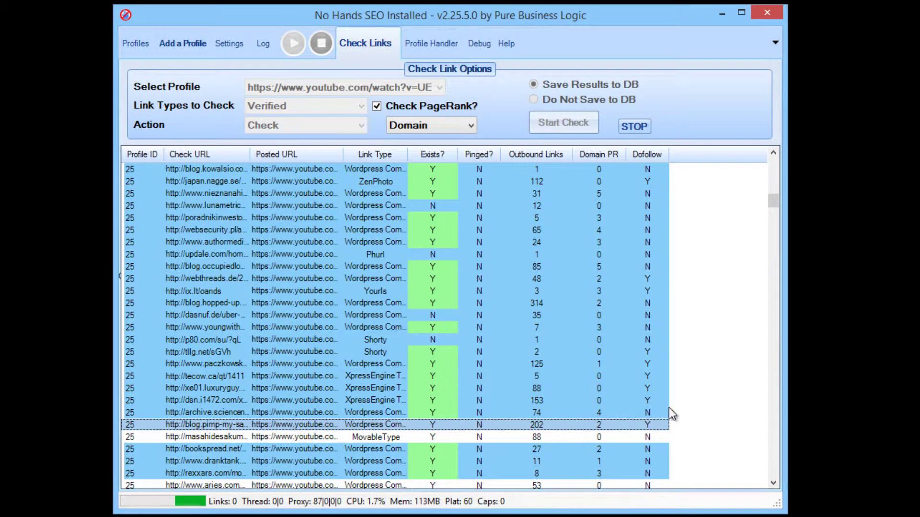
Examine the domain PageRank of the spottedbynorma link and of the further WordPress, CommentLuv and DotClear results below it.
scroll(670, 408, down, 3)
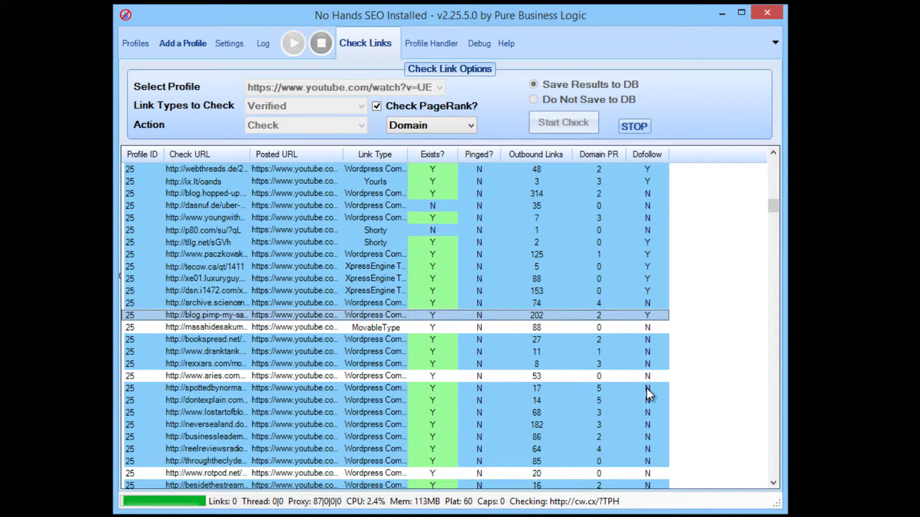
click(645, 388)
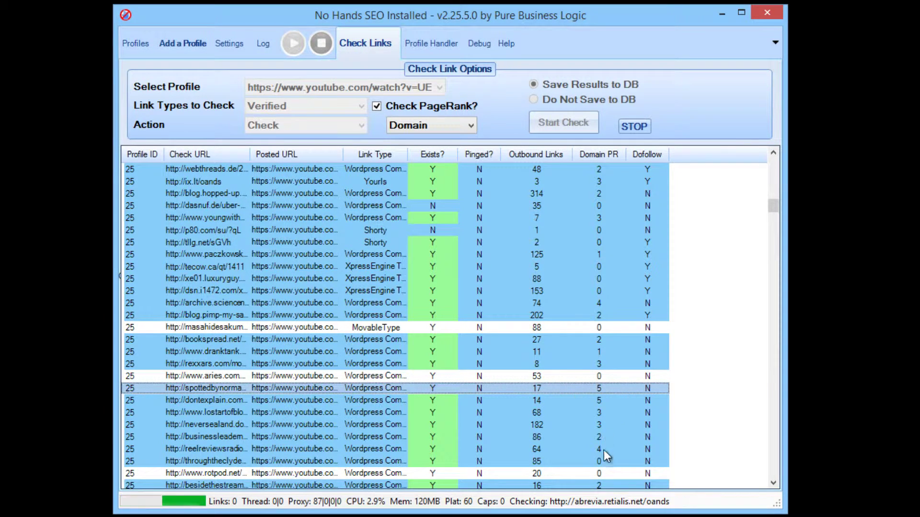
scroll(601, 438, down, 8)
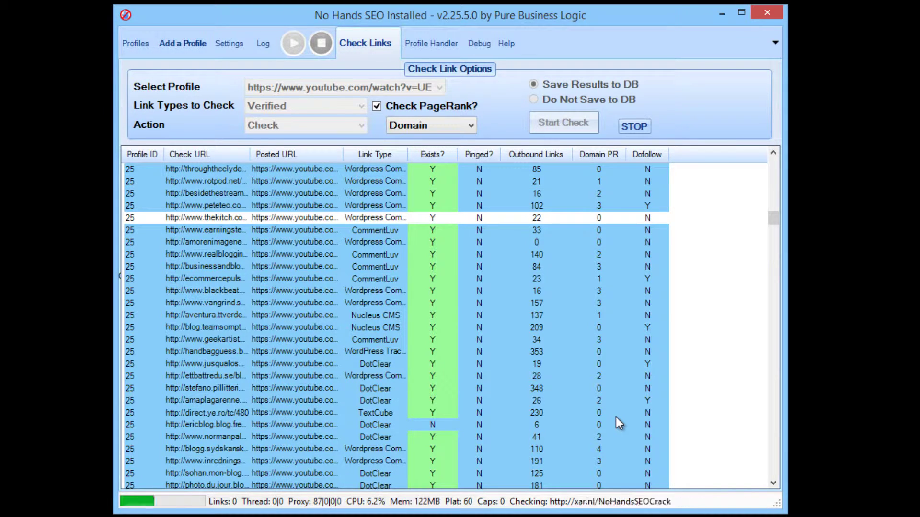
scroll(616, 417, down, 6)
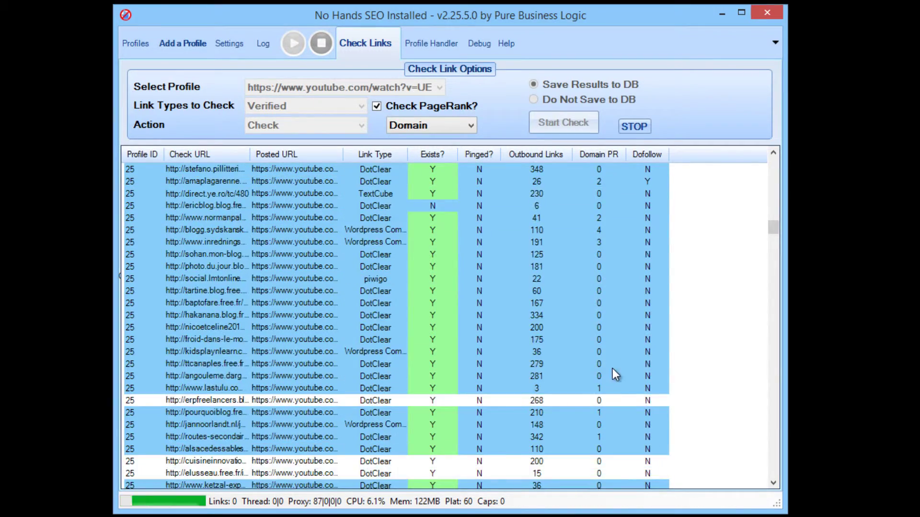
View the confirmed links in the work log while the check runs, and return to the link check results.
click(265, 44)
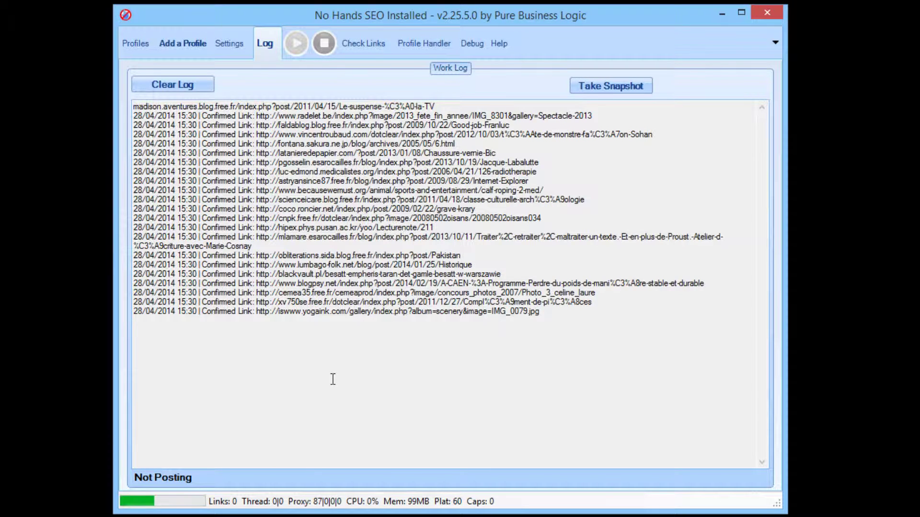
click(369, 43)
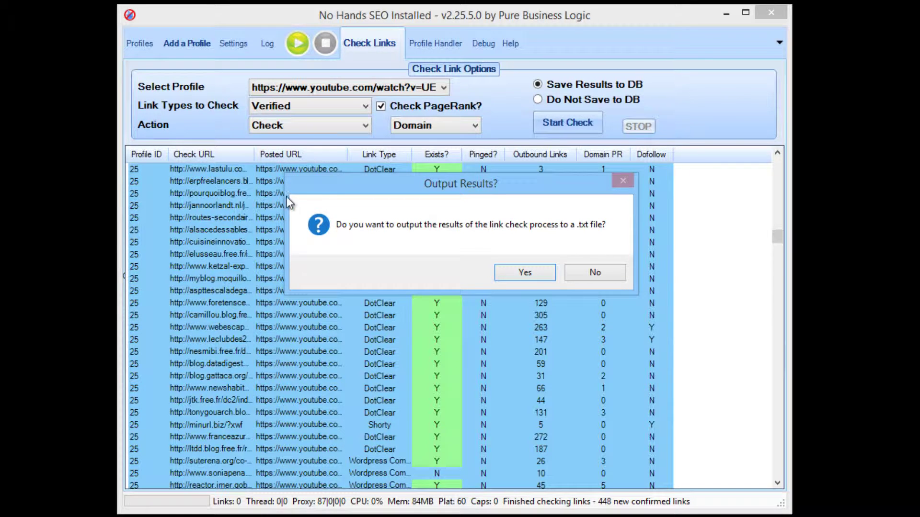
Accept exporting the finished link check results and move the Output Options window fully into view.
drag(439, 188, 433, 189)
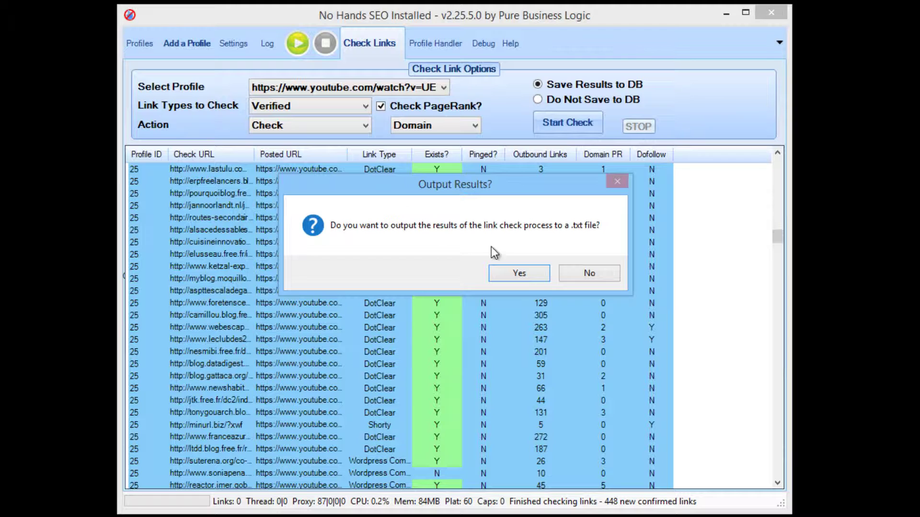
click(513, 274)
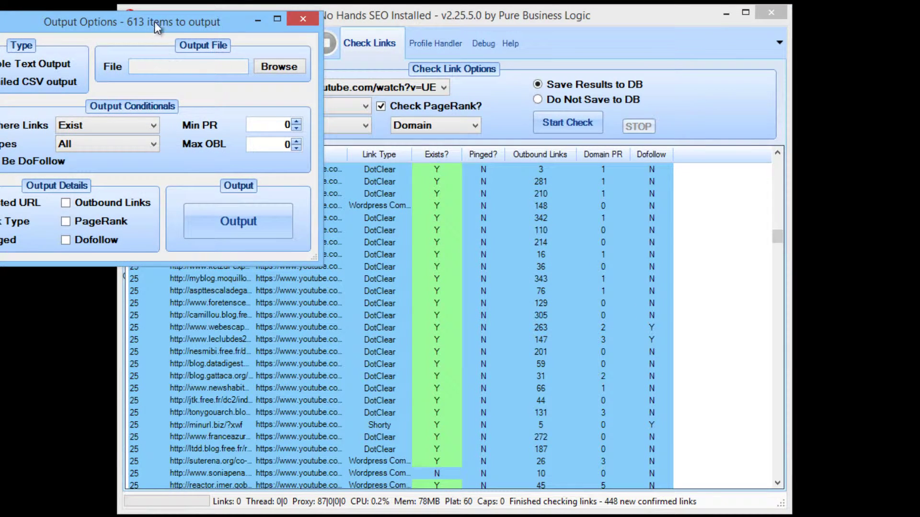
drag(154, 22, 444, 137)
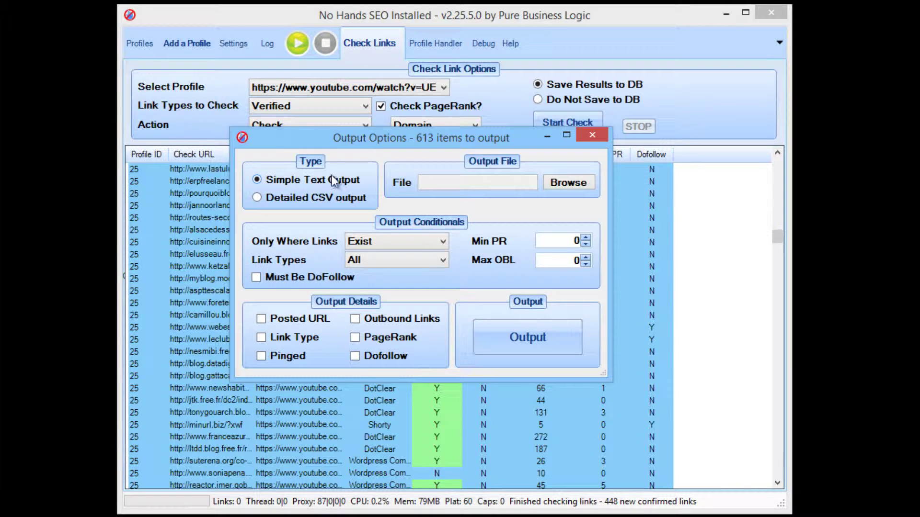
Set the output file to AA.txt, accepting the Documents folder as the save location.
click(571, 184)
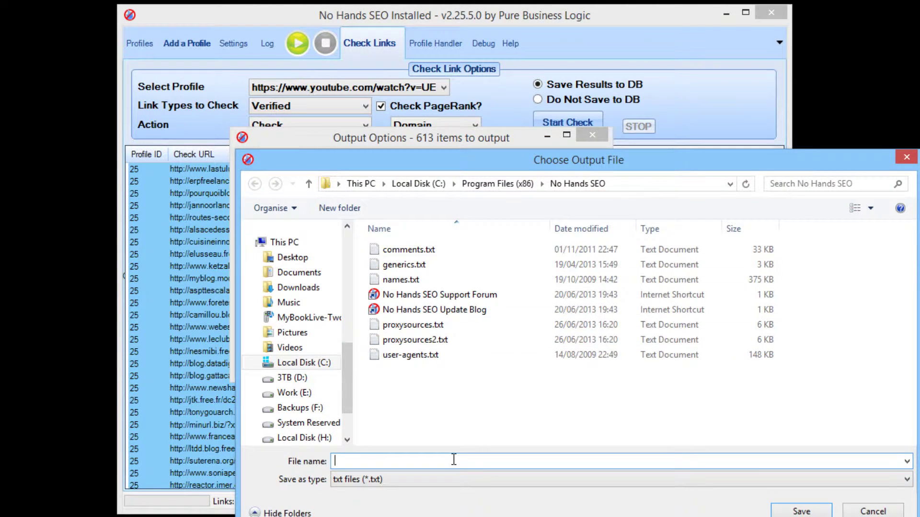
text(AA)
click(827, 511)
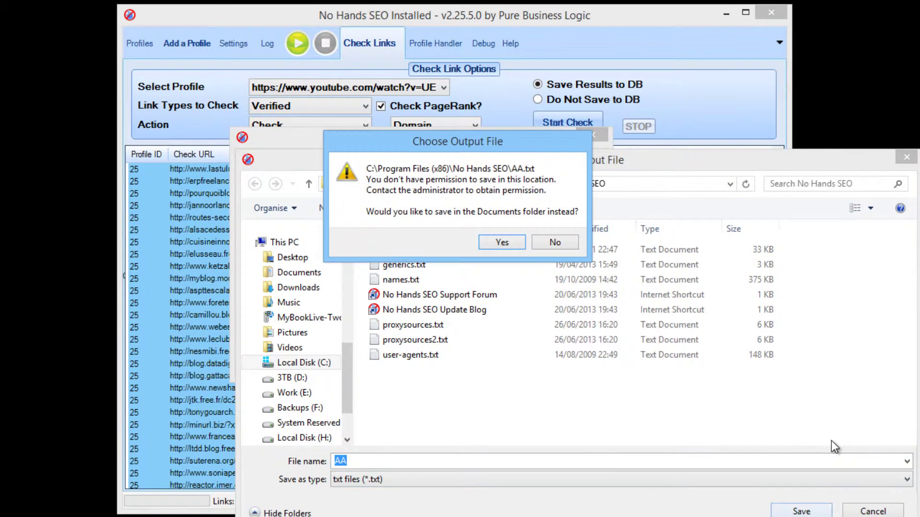
click(512, 243)
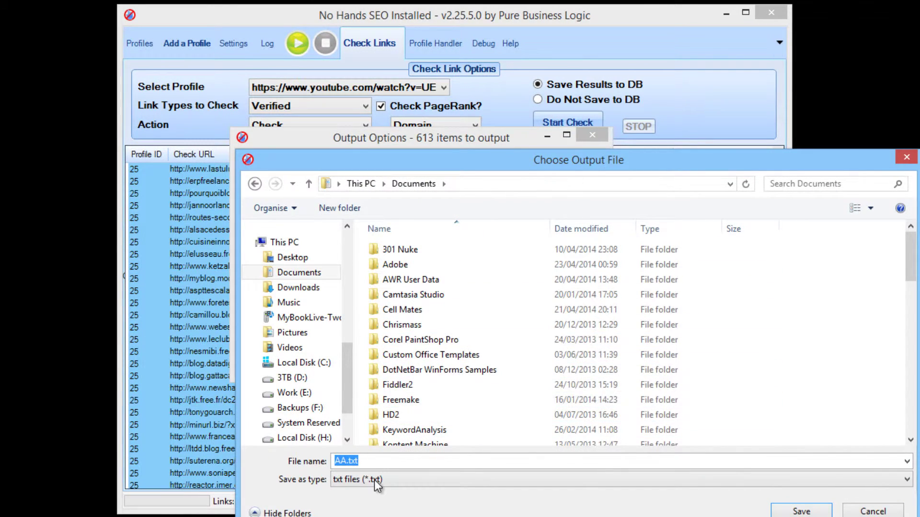
click(799, 510)
click(518, 226)
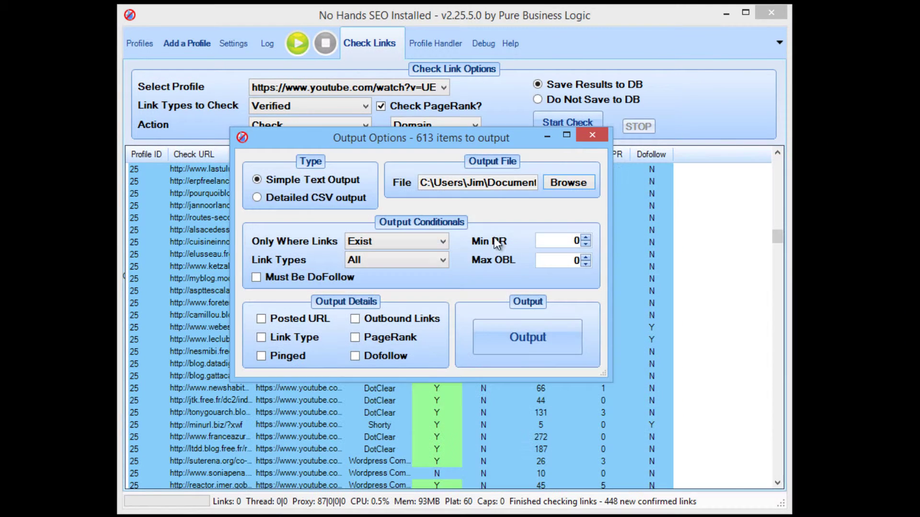
Review the output conditions for link existence and link types, keeping Exist and All.
click(364, 244)
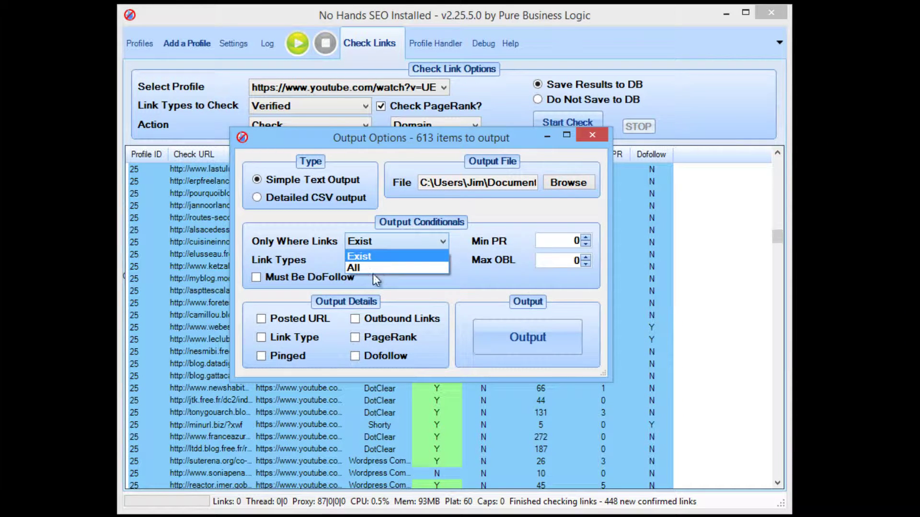
click(383, 247)
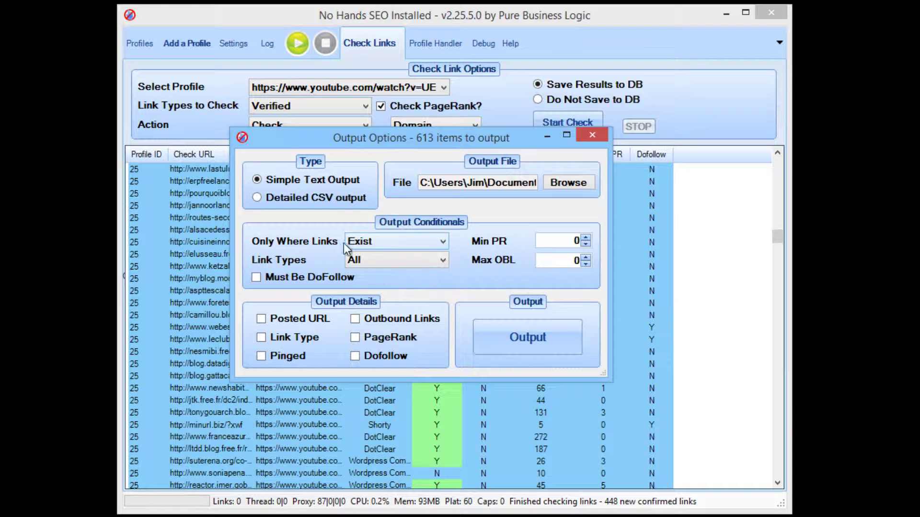
click(384, 261)
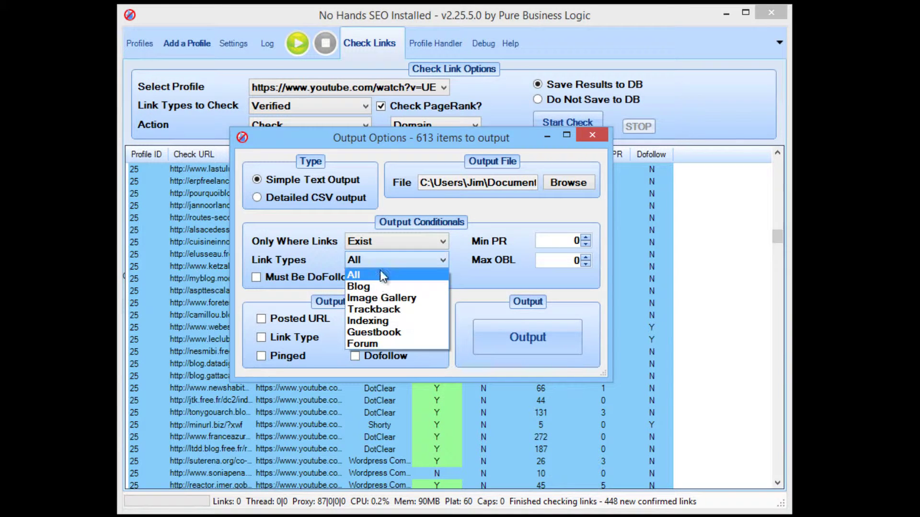
click(305, 238)
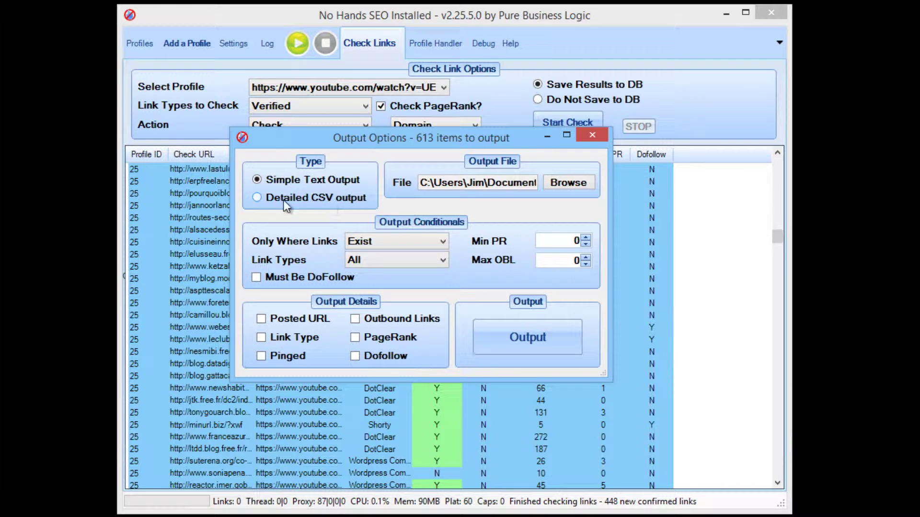
Toggle the Posted URL, Link Type and Pinged output details, and close the output options without exporting.
click(297, 318)
click(299, 336)
click(290, 356)
click(592, 135)
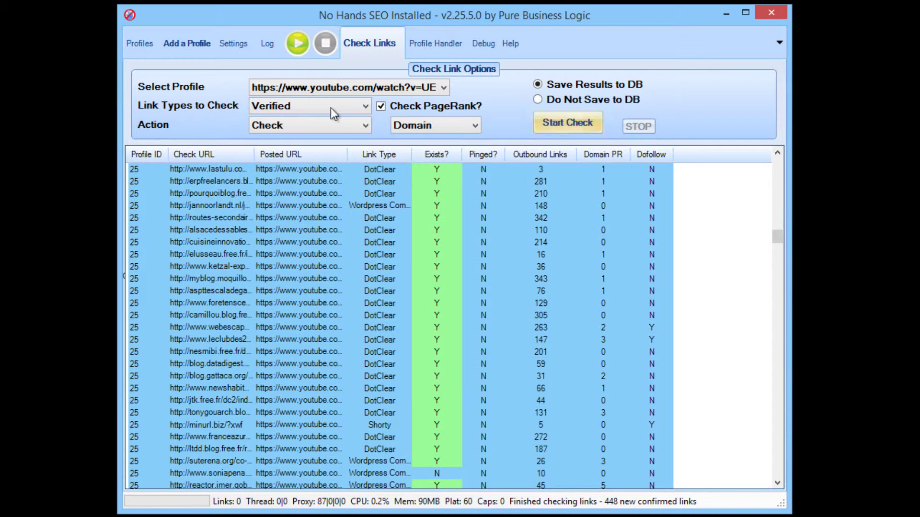
Open the work log and examine the number of new confirmed links in the check summary.
click(269, 43)
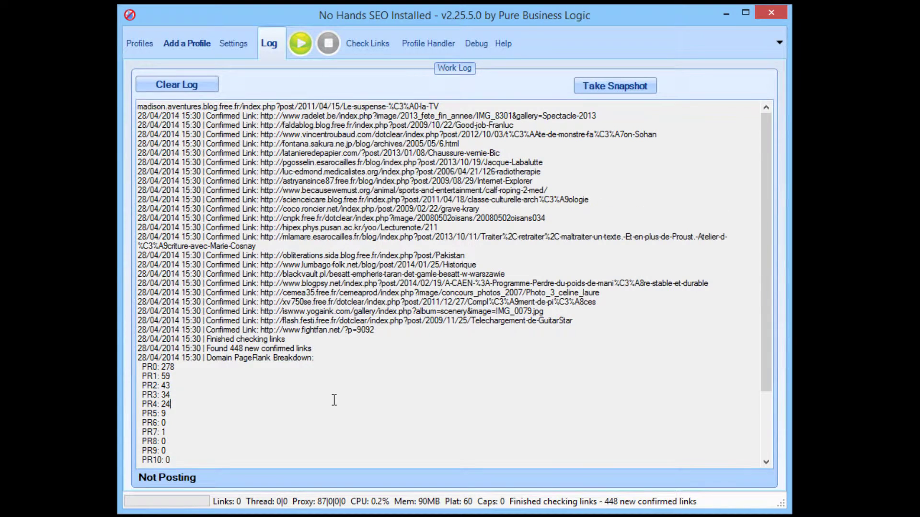
scroll(329, 401, down, 3)
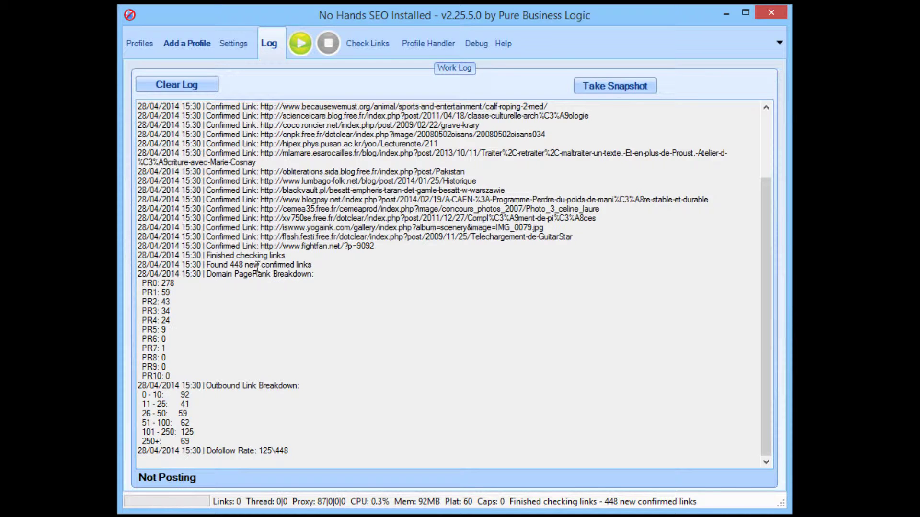
double_click(236, 264)
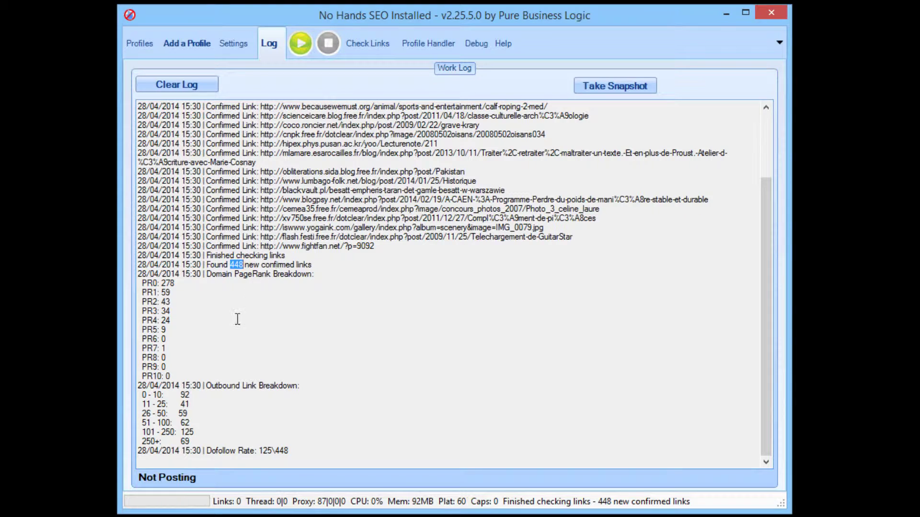
Examine the Domain PageRank breakdown in the log, from PR0 and PR1 up to PR7, including the PR3 to PR5 counts.
double_click(165, 284)
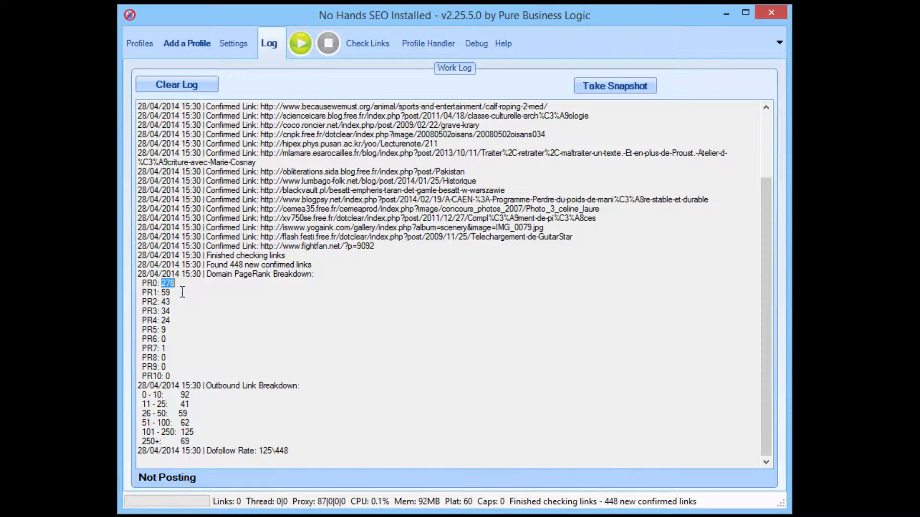
double_click(166, 293)
drag(171, 294, 182, 349)
click(182, 349)
triple_click(154, 346)
triple_click(175, 331)
click(181, 347)
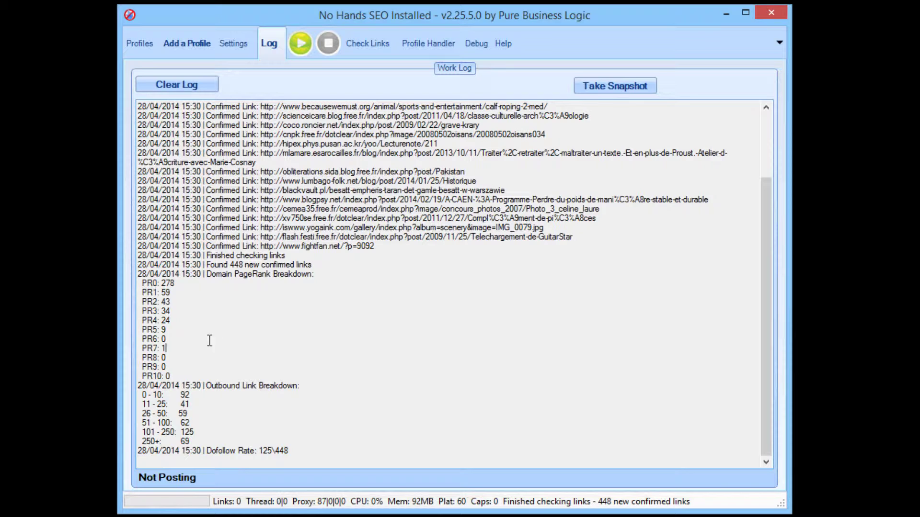
drag(182, 330, 135, 307)
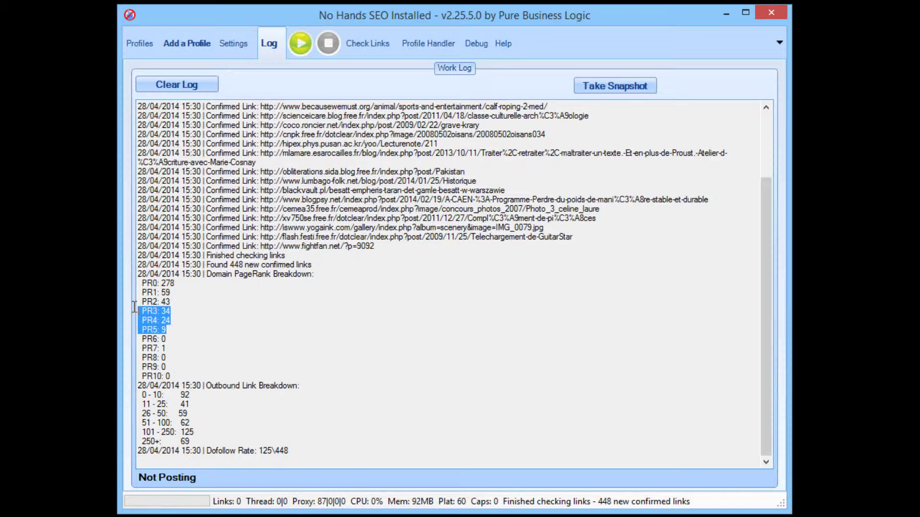
click(185, 308)
Examine the outbound link breakdown in the log, especially the 0 - 10 and 11 - 25 ranges.
drag(204, 439, 205, 396)
click(208, 405)
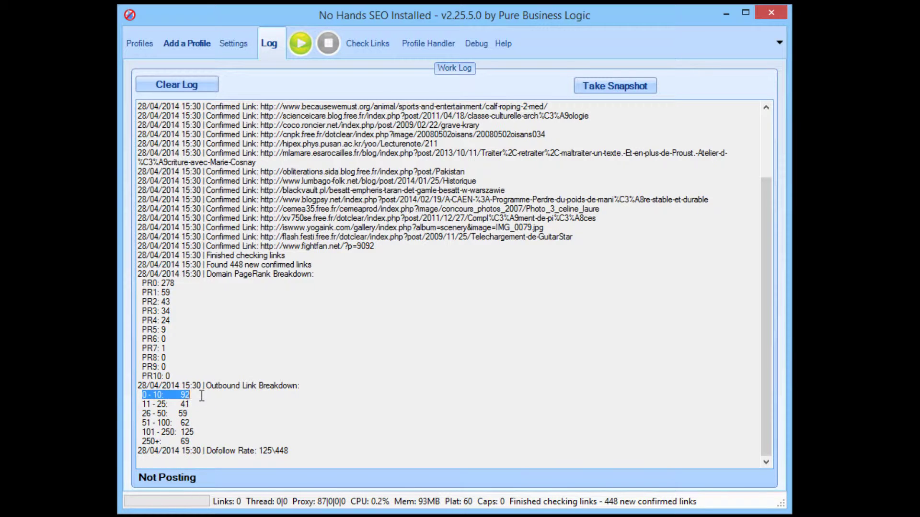
click(202, 396)
drag(173, 404, 192, 402)
click(205, 404)
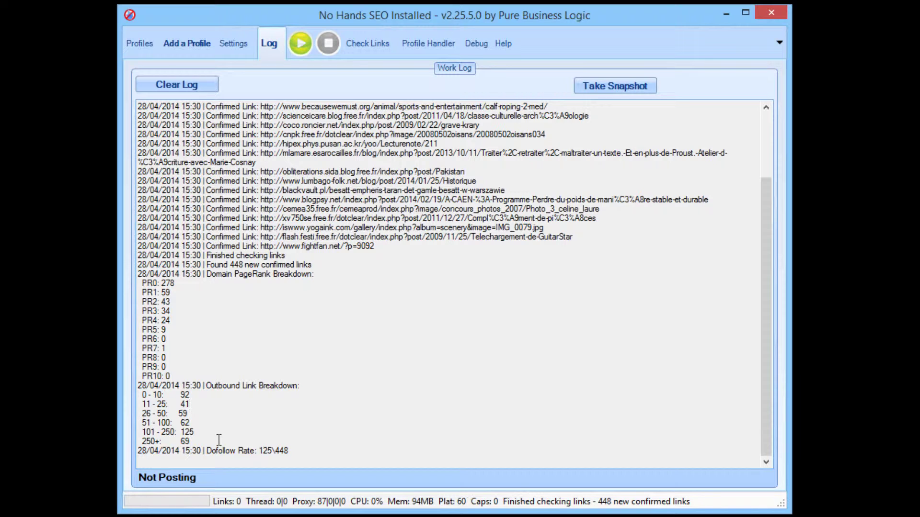
Examine the dofollow rate at the end of the link check summary.
drag(259, 451, 273, 450)
double_click(299, 451)
click(297, 446)
text(15)
key(BackSpace)
key(BackSpace)
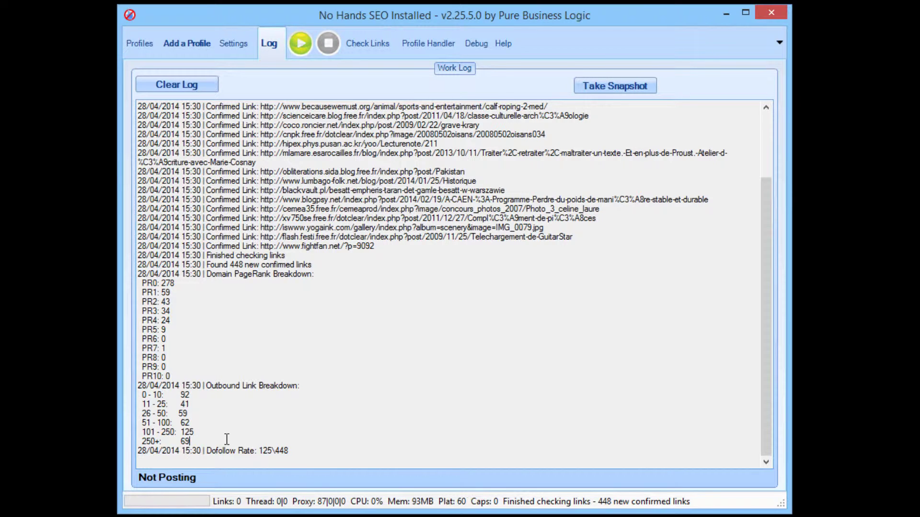